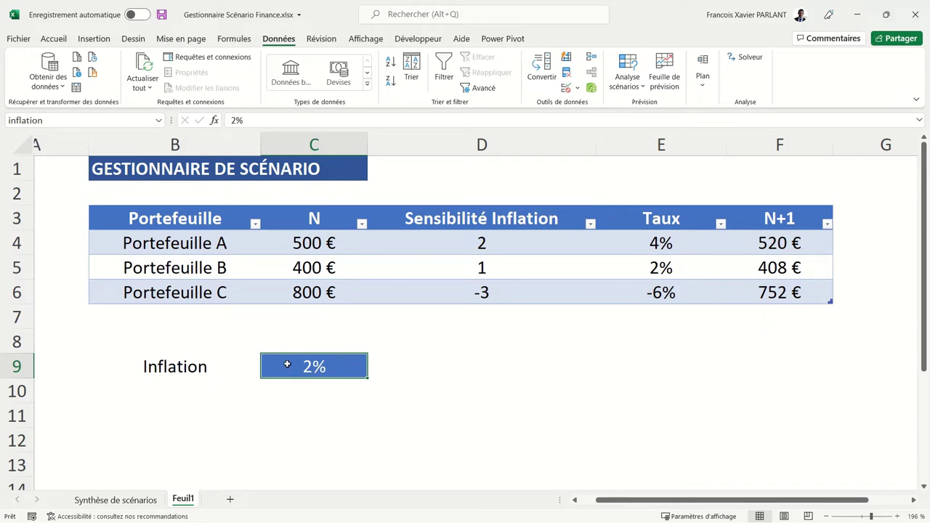
Switch to the Synthèse de scénarios sheet.
click(131, 501)
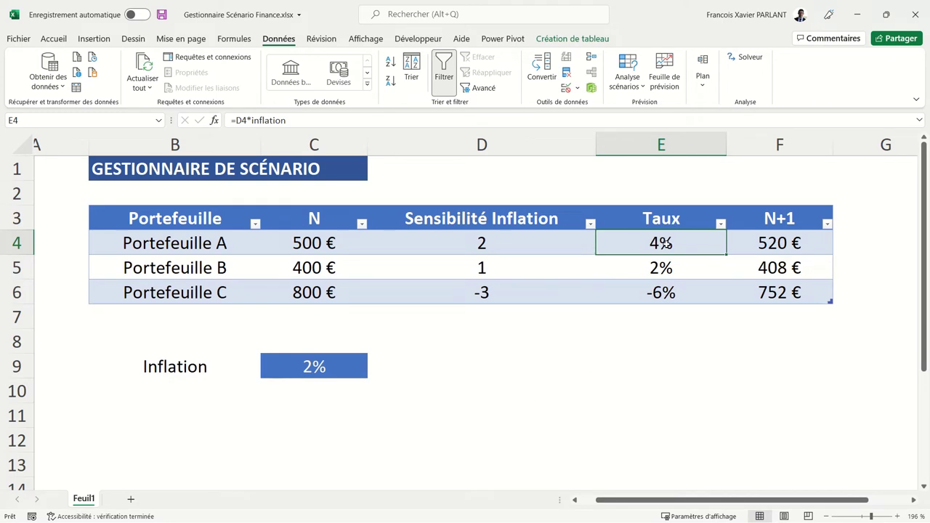
click(775, 251)
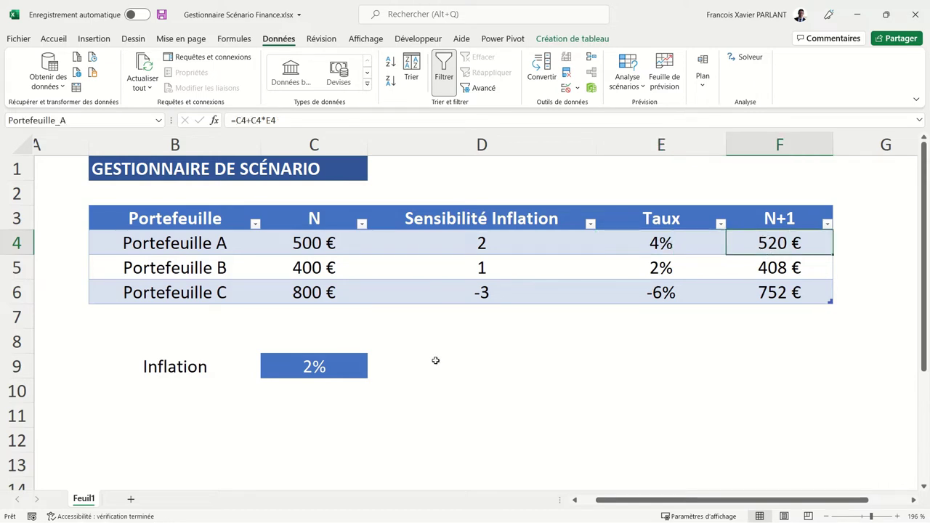
click(336, 370)
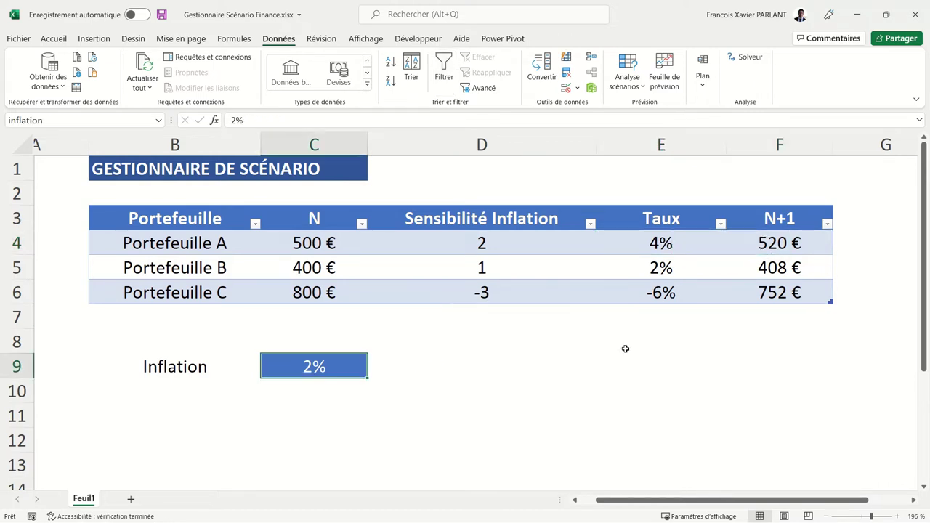
click(673, 239)
double_click(672, 239)
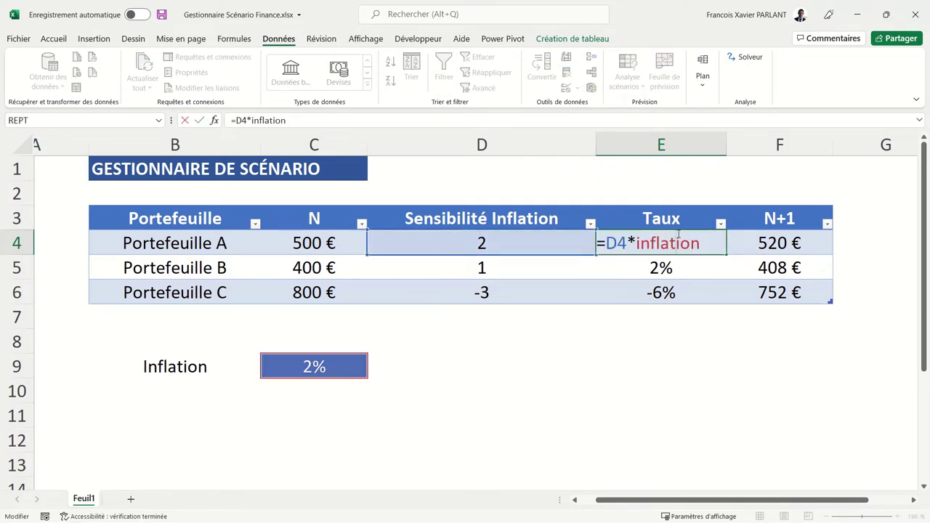
click(347, 368)
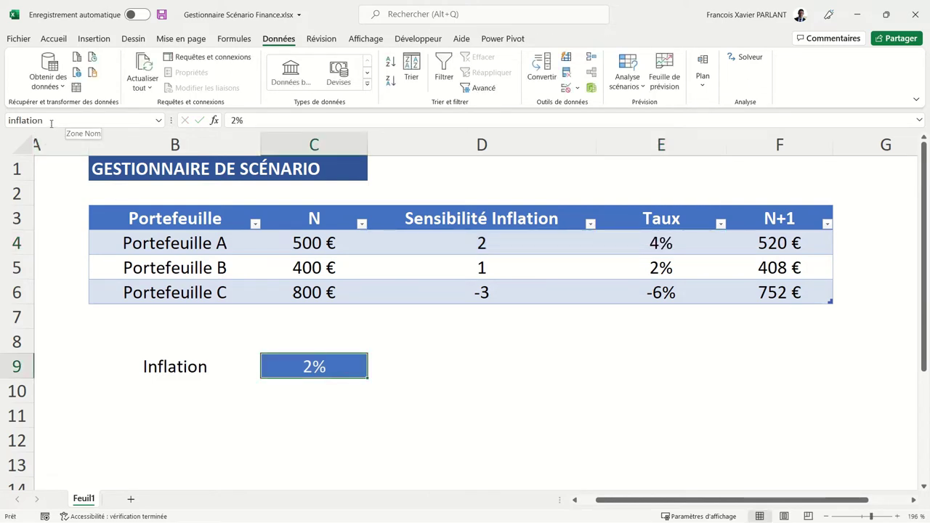
click(790, 241)
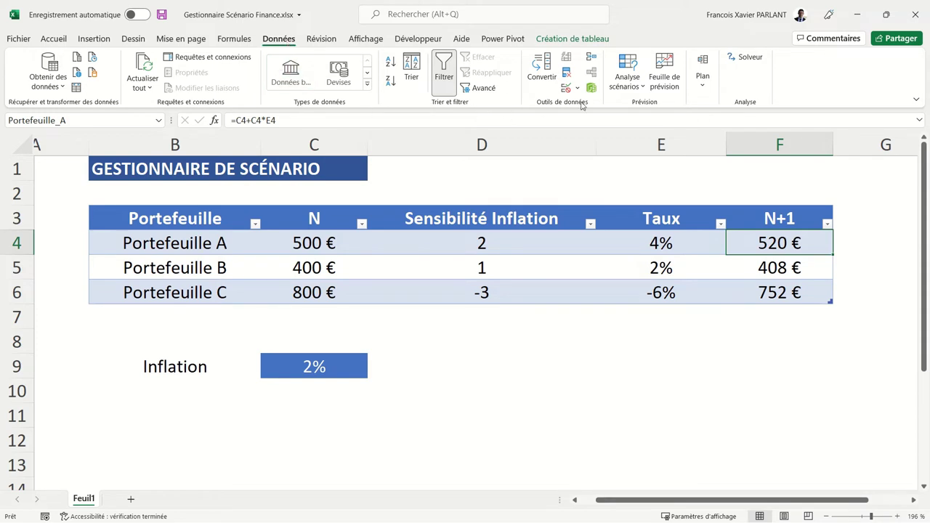
Open the Gestionnaire de scénarios from Analyse scénarios and begin adding a new scenario.
click(641, 93)
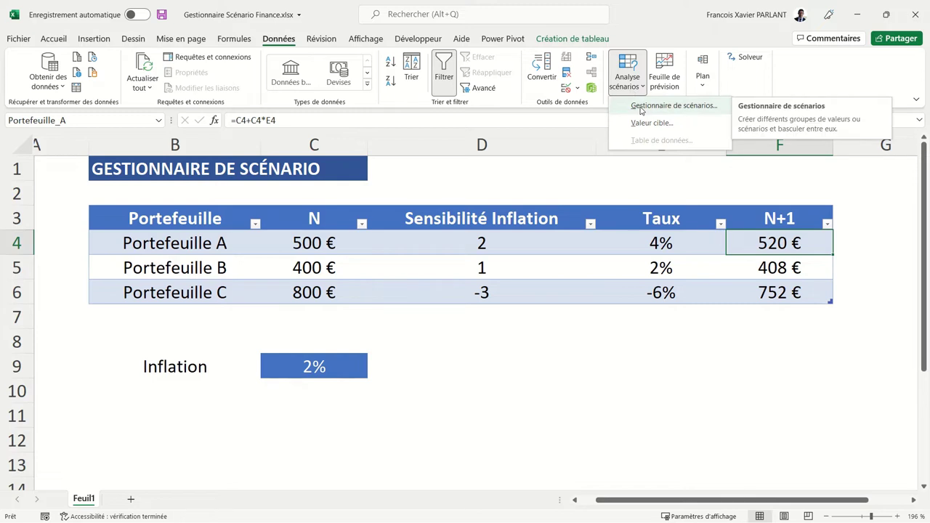
click(641, 110)
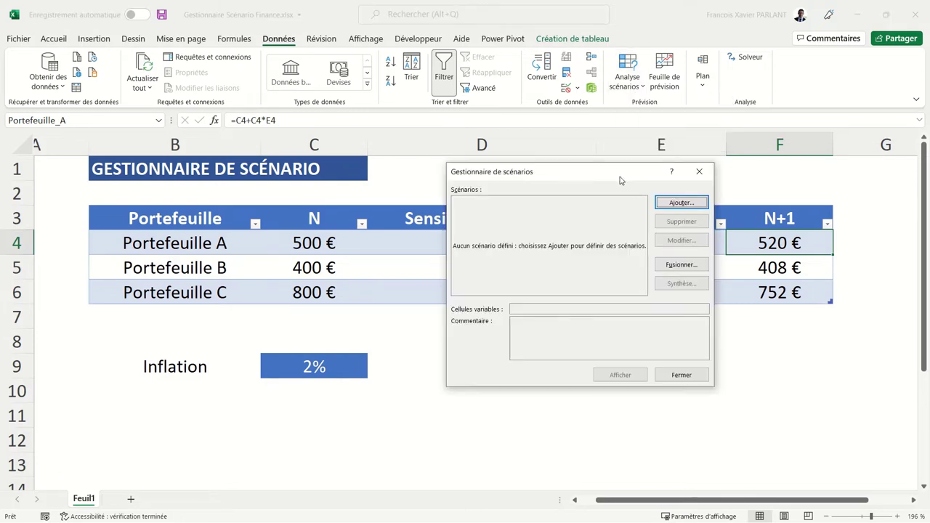
drag(620, 179, 584, 194)
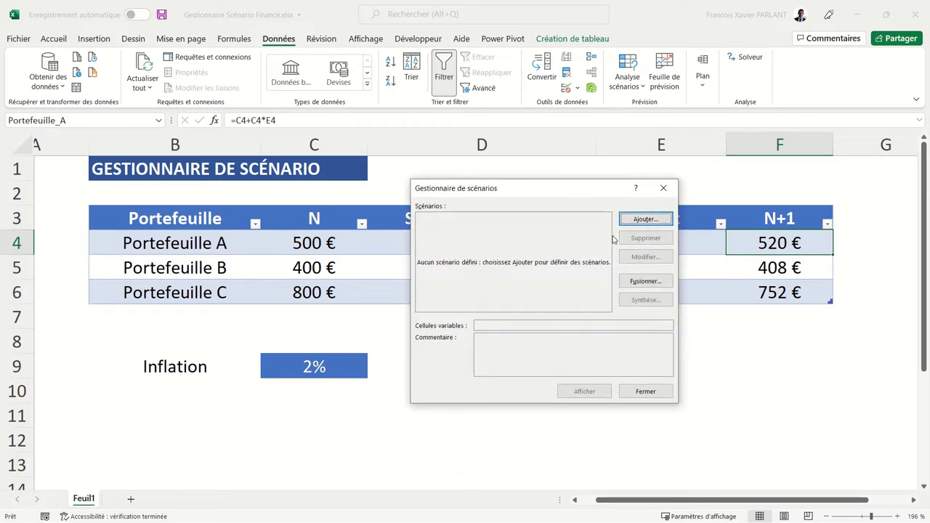
click(646, 220)
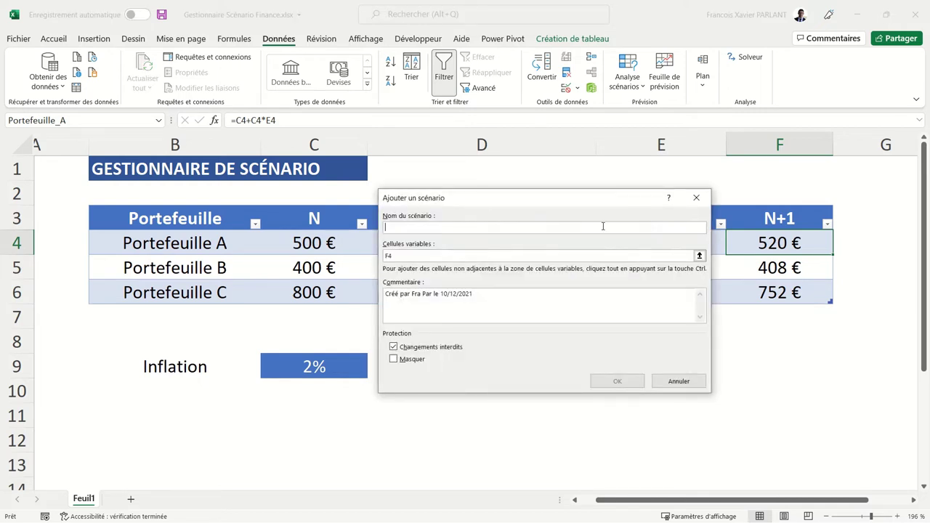
Create the 'Inflation faible' scenario with changing cell C9 set to 0,02.
text(Infla)
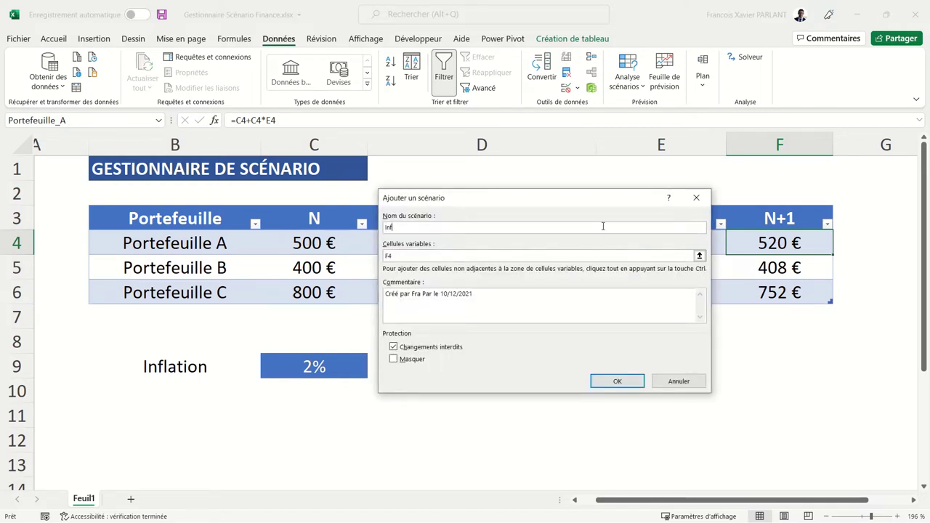
text(tion faible)
click(406, 256)
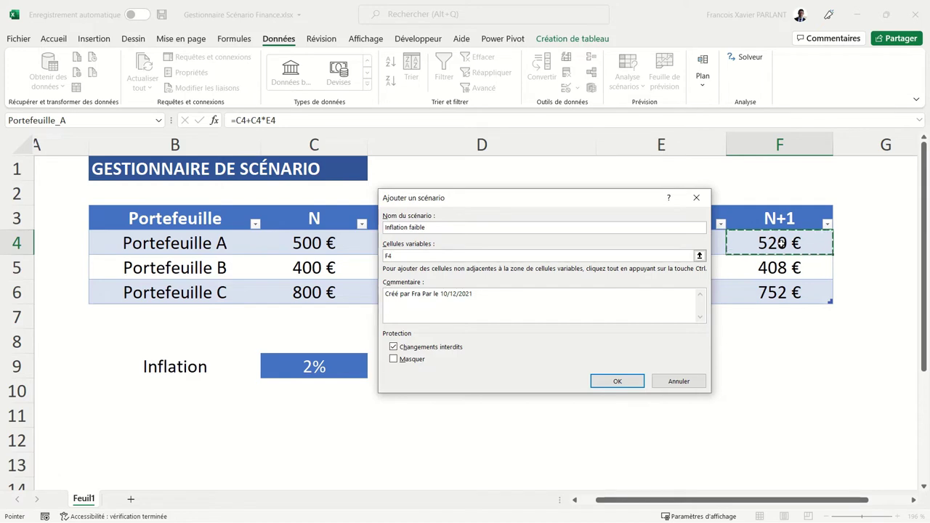
click(325, 363)
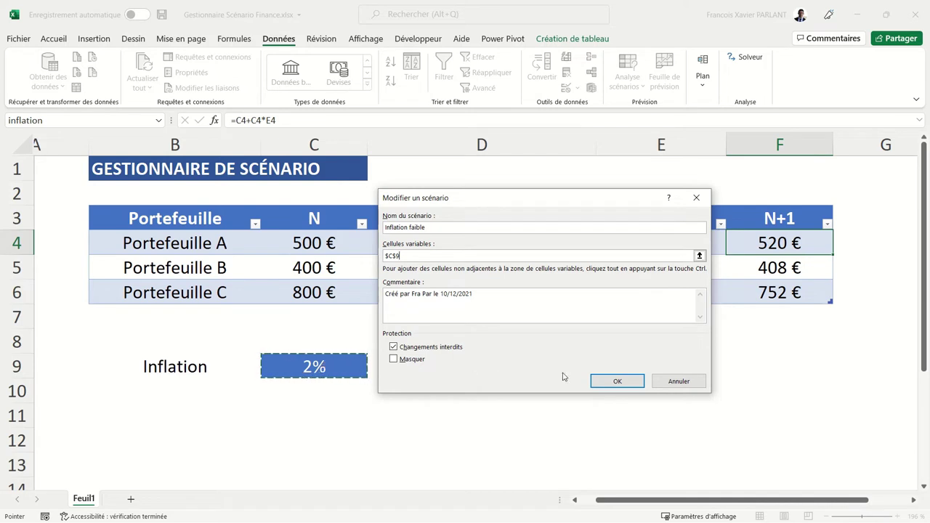
click(617, 385)
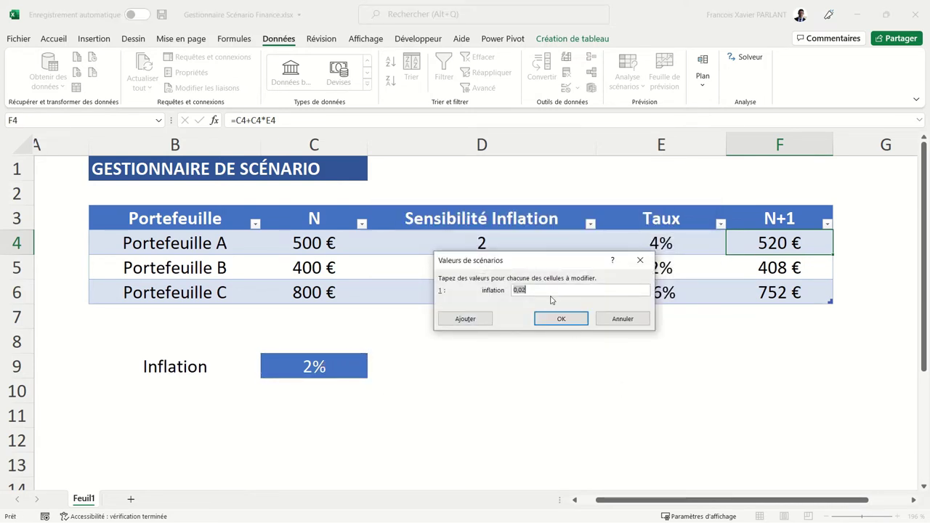
click(550, 290)
click(550, 290)
click(561, 321)
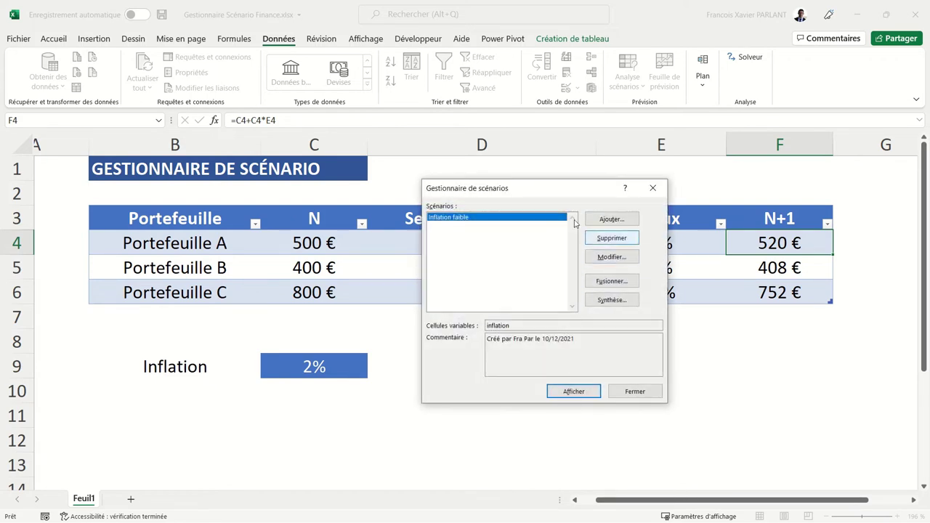
Add the 'Inflation Moyenne' scenario with changing cell C9 set to 0,03.
click(545, 218)
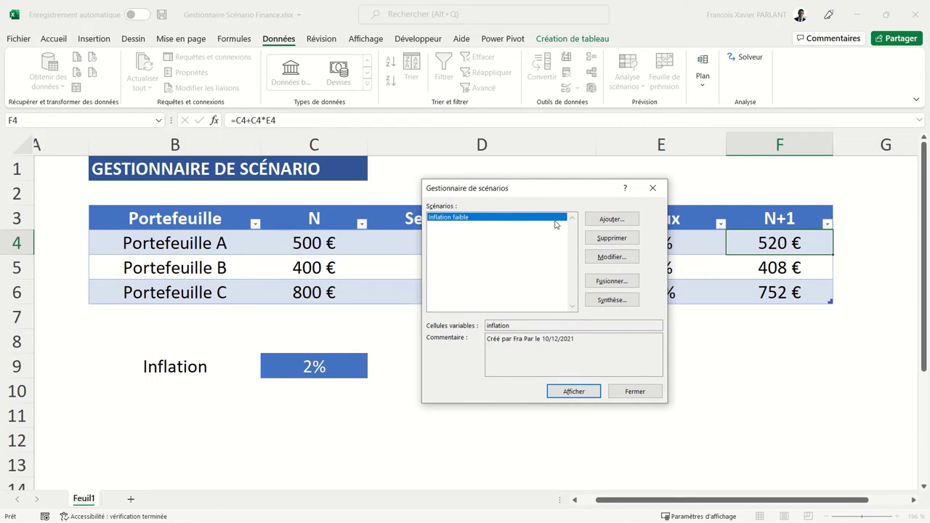
click(623, 221)
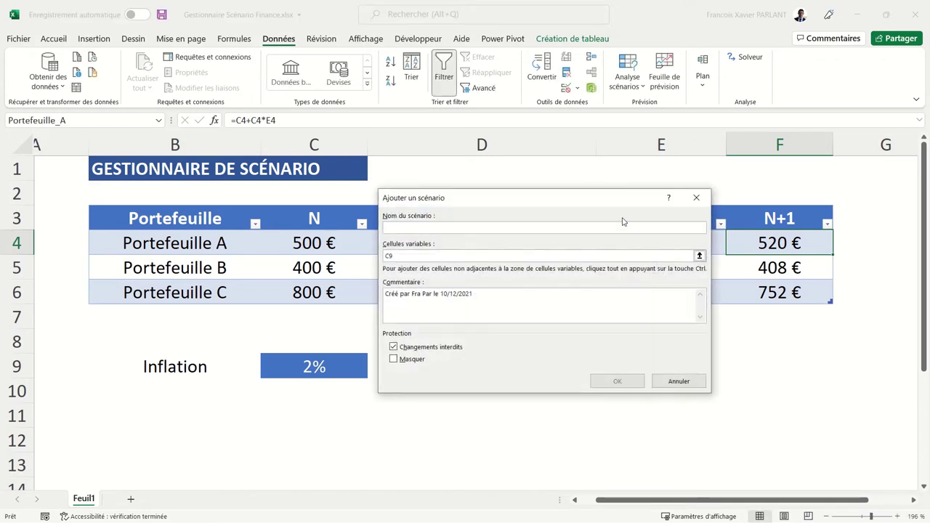
text(Infla)
text(tion Moy)
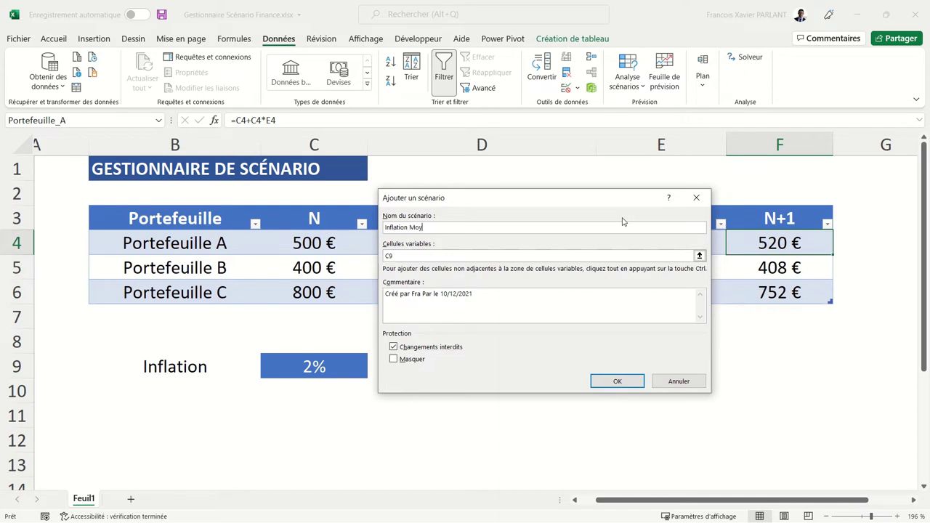
text(enne)
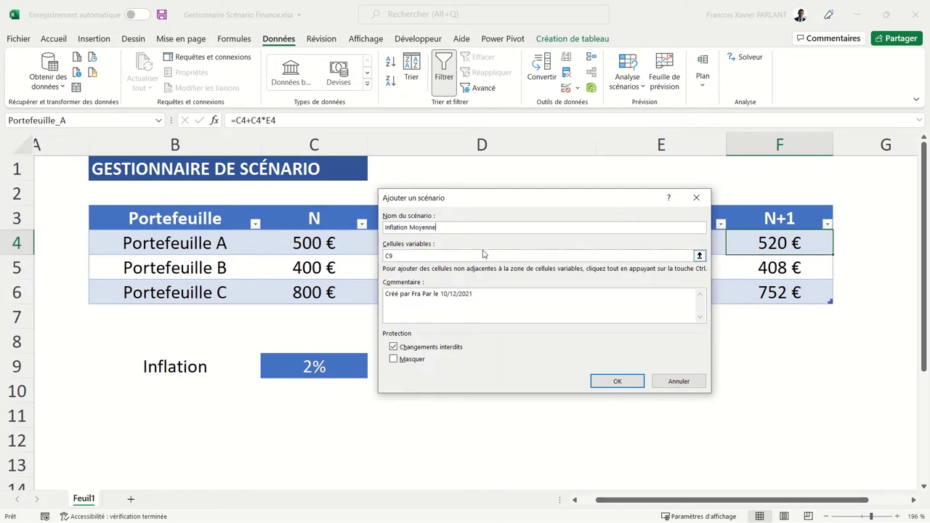
click(477, 255)
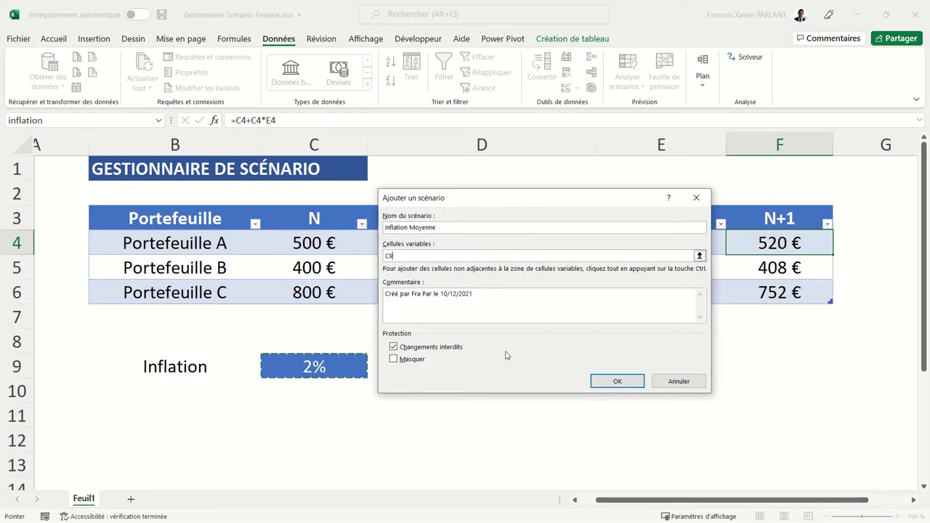
click(616, 387)
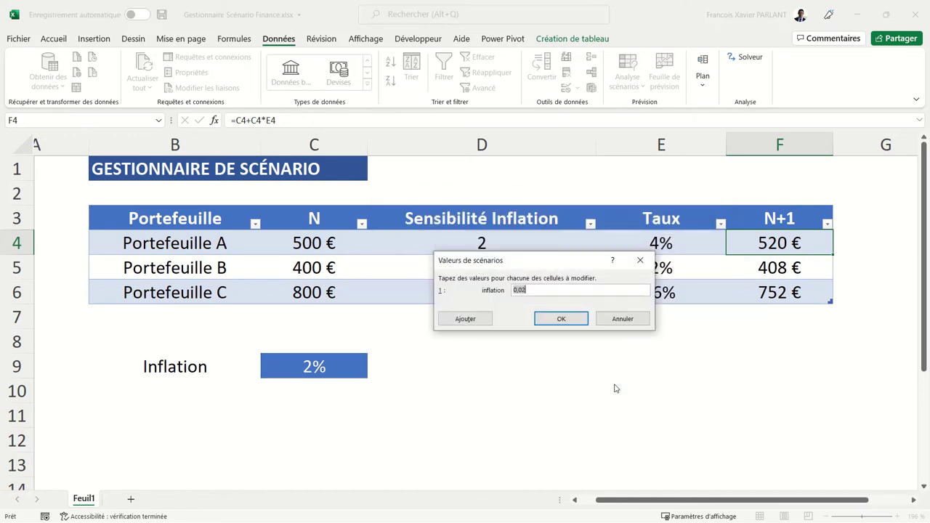
click(538, 290)
text(0,03)
click(560, 321)
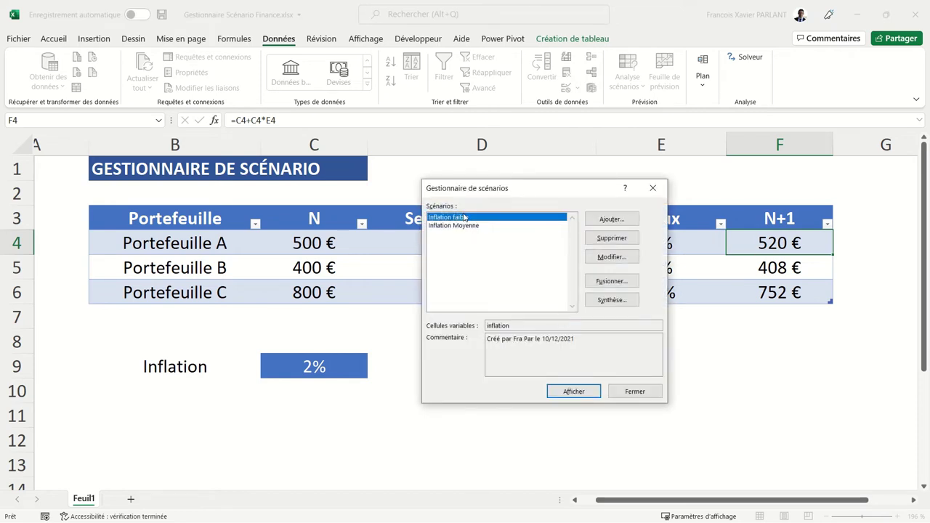
click(612, 220)
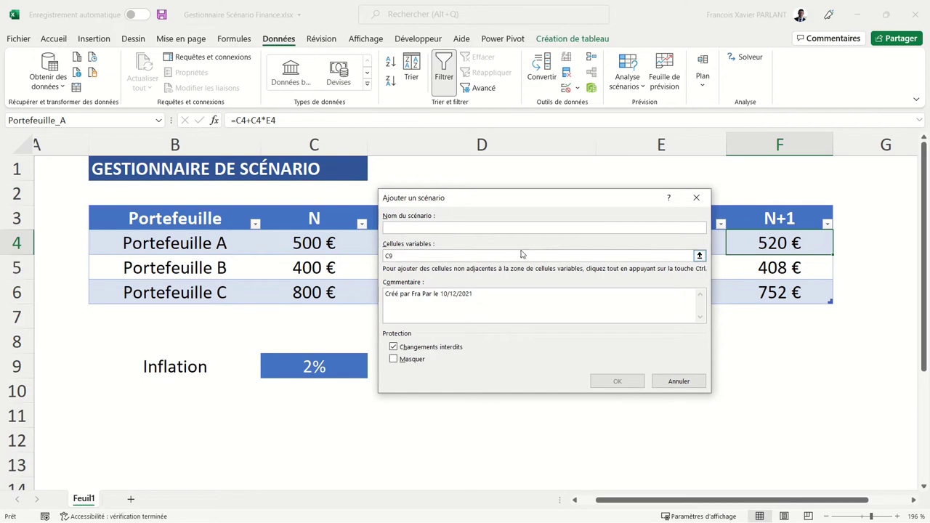
Add the 'Inflation forte' scenario on the inflation cell with value 0.06.
text(Inflation fo)
text(rte)
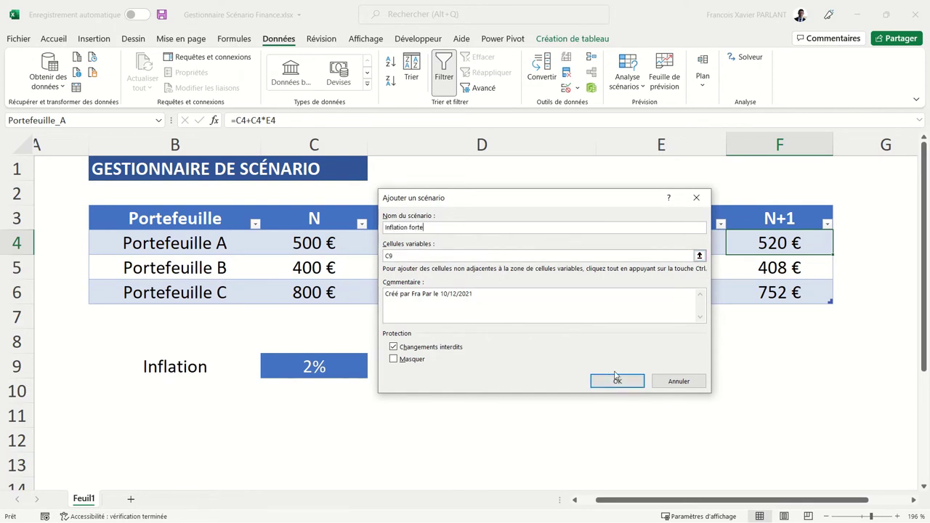
click(616, 381)
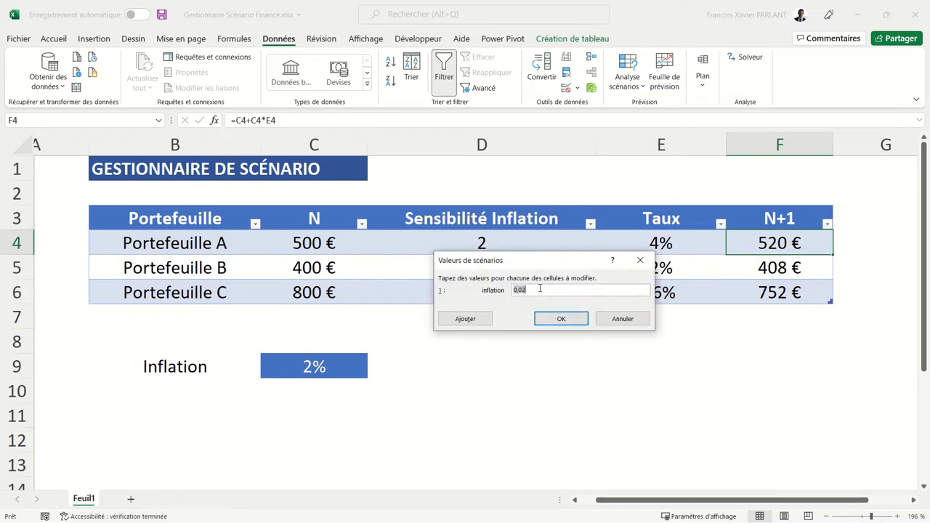
click(540, 289)
text(0,06)
click(558, 321)
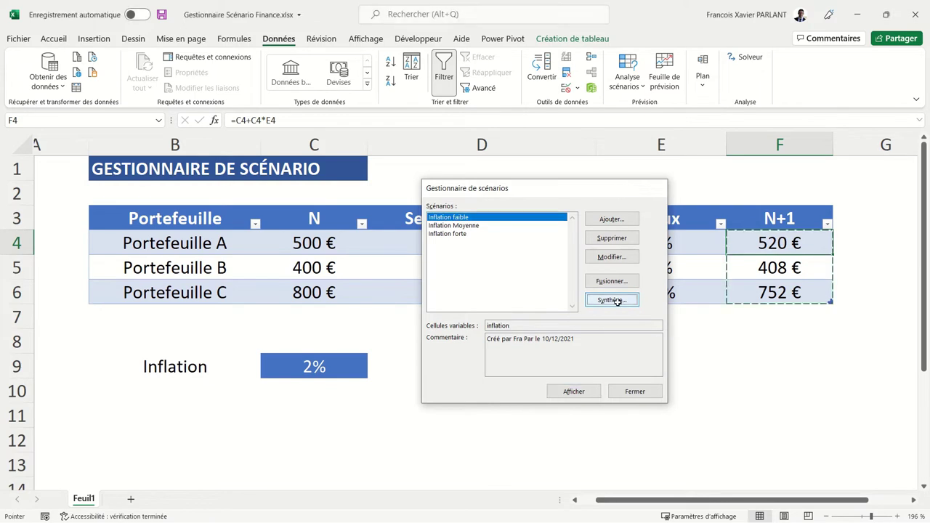
Generate a Synthèse de scénarios report using F4:F6 as the result cells.
click(614, 300)
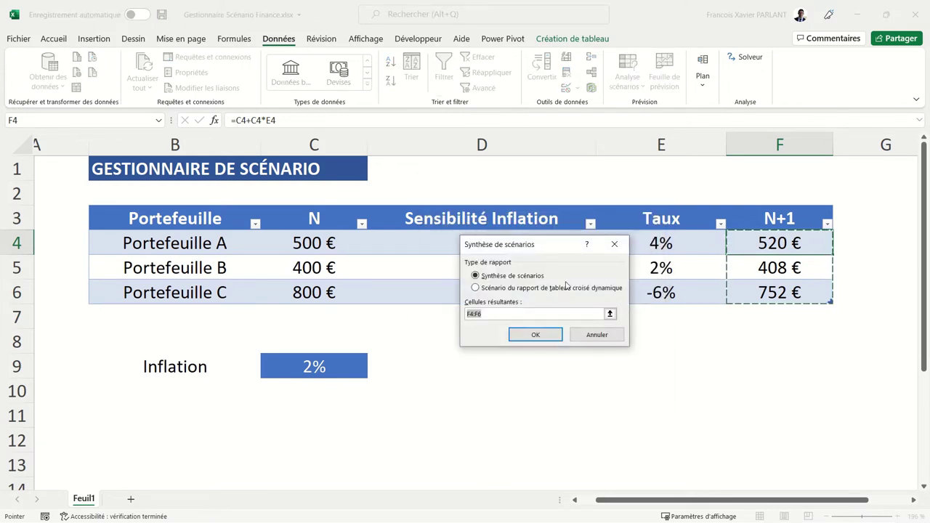
click(760, 248)
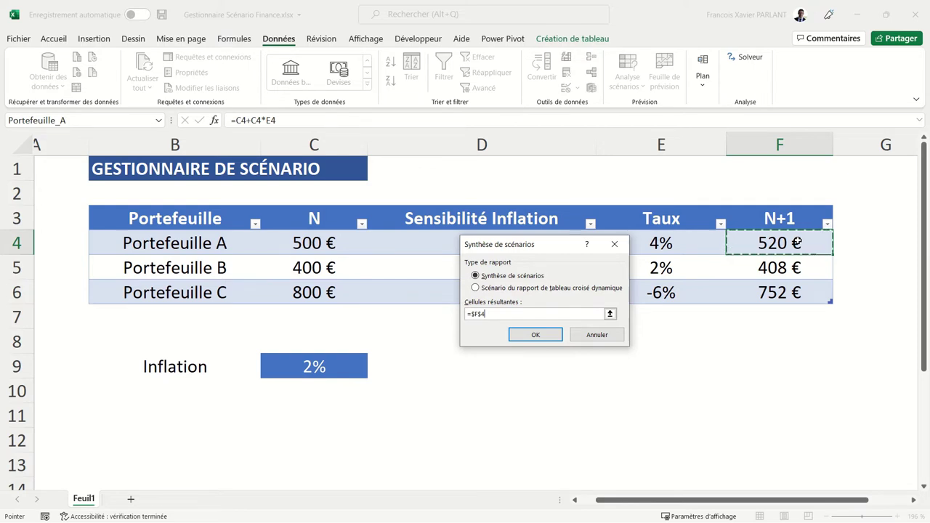
drag(797, 242, 794, 294)
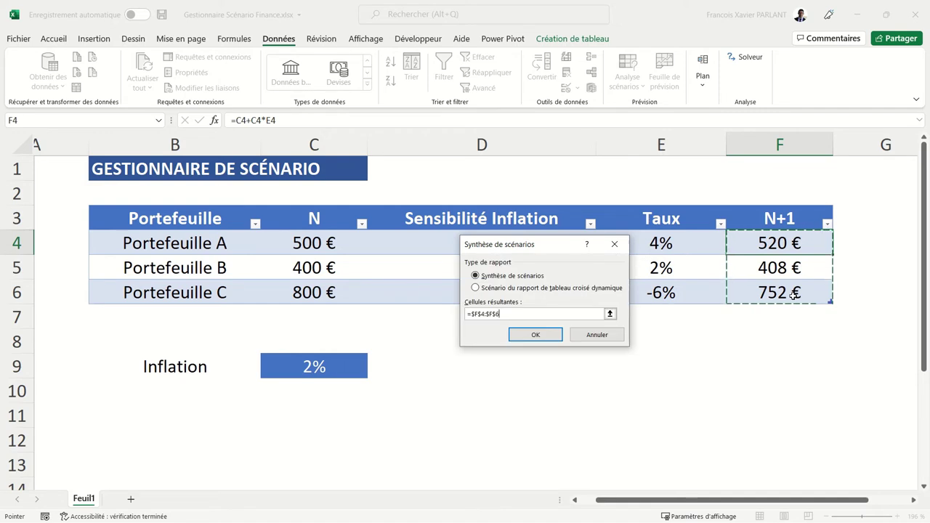
click(536, 335)
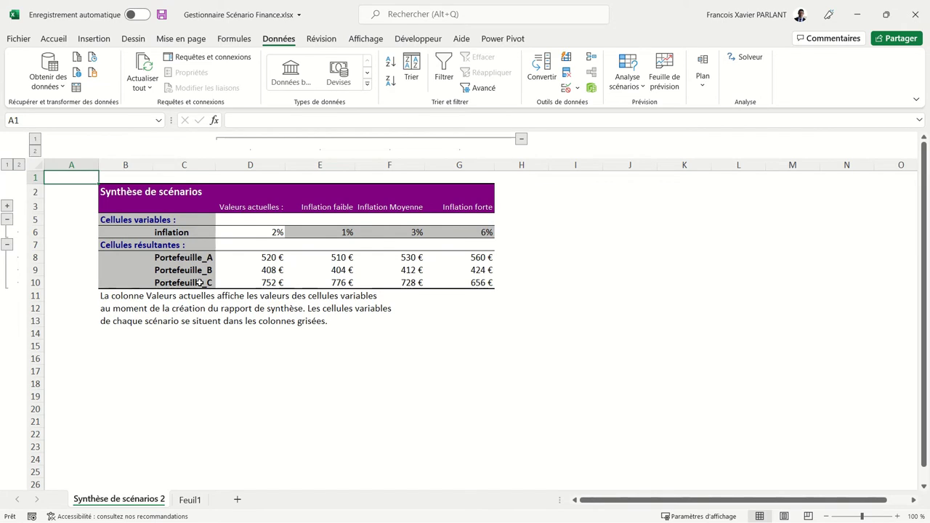
Return from the Synthèse de scénarios 2 report to Feuil1 with Ctrl+Page Down.
key(ctrl+Page_Down)
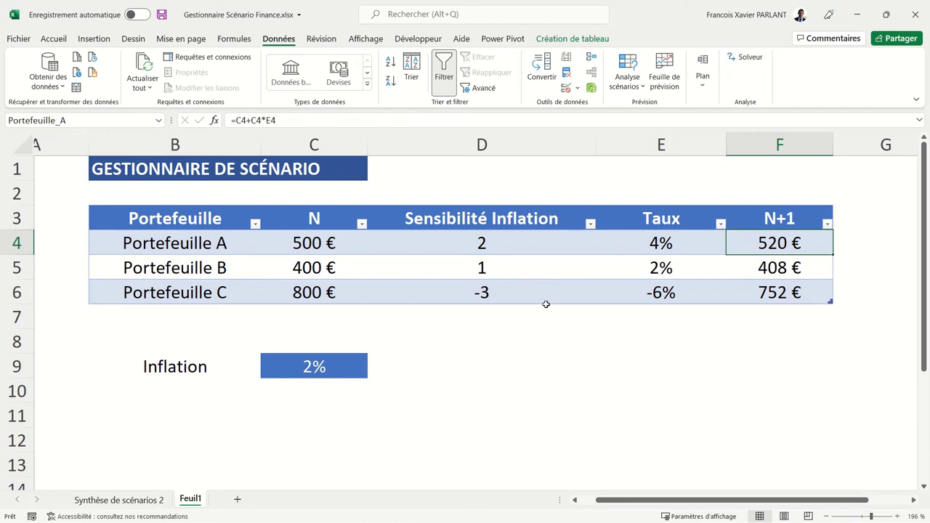
Generate another scenario summary report from the Gestionnaire de scénarios.
click(627, 84)
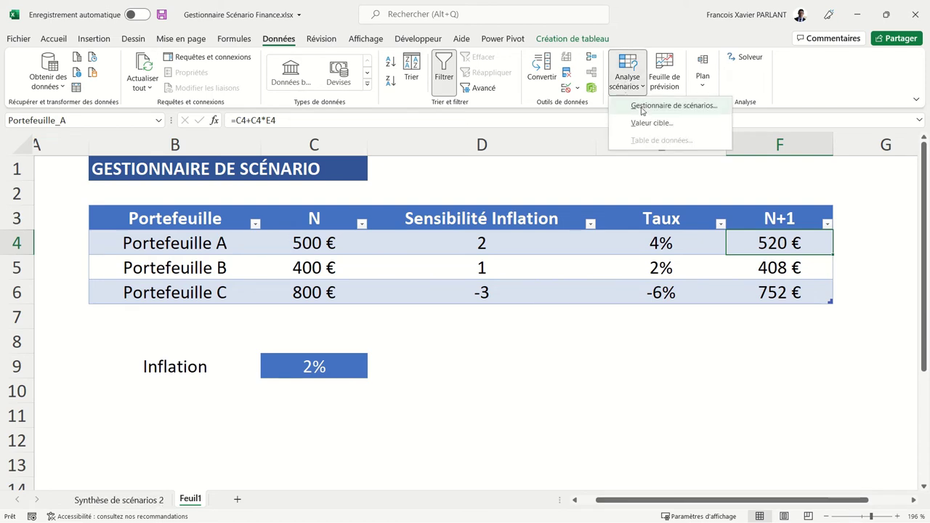
click(643, 107)
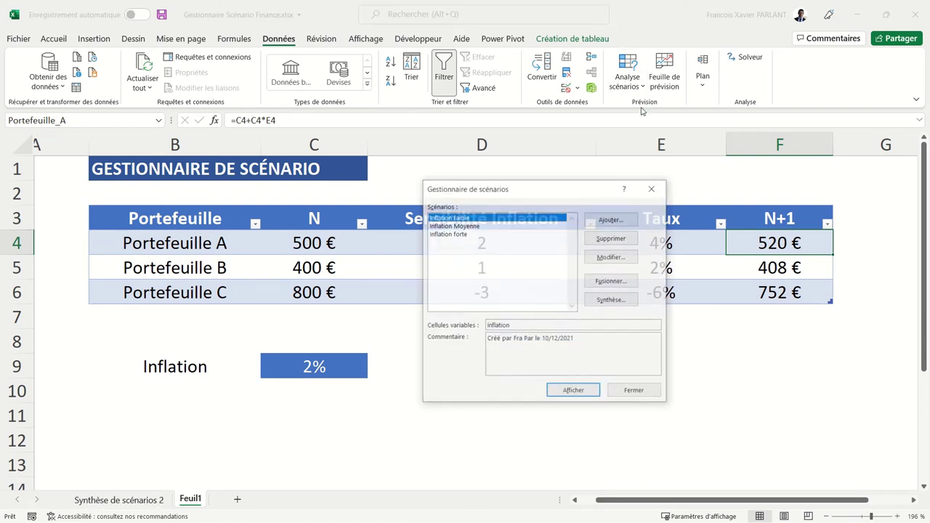
click(612, 300)
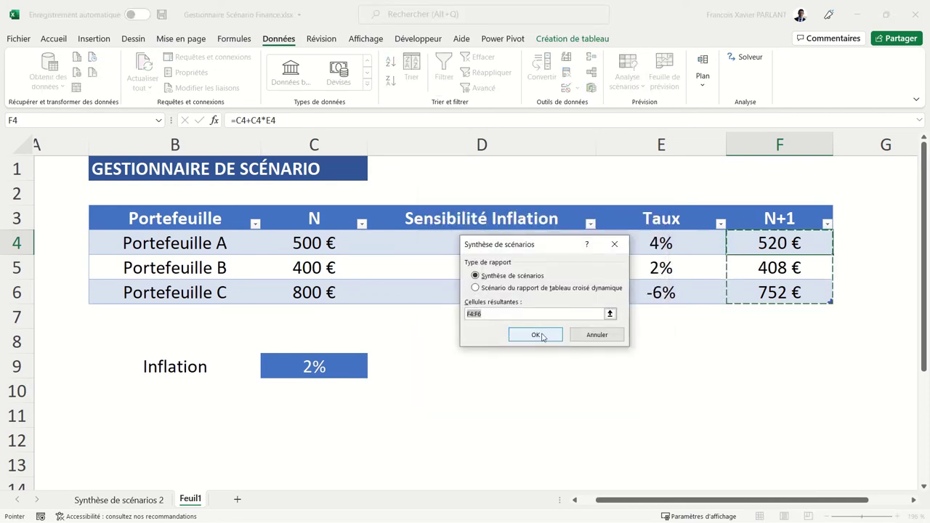
click(541, 336)
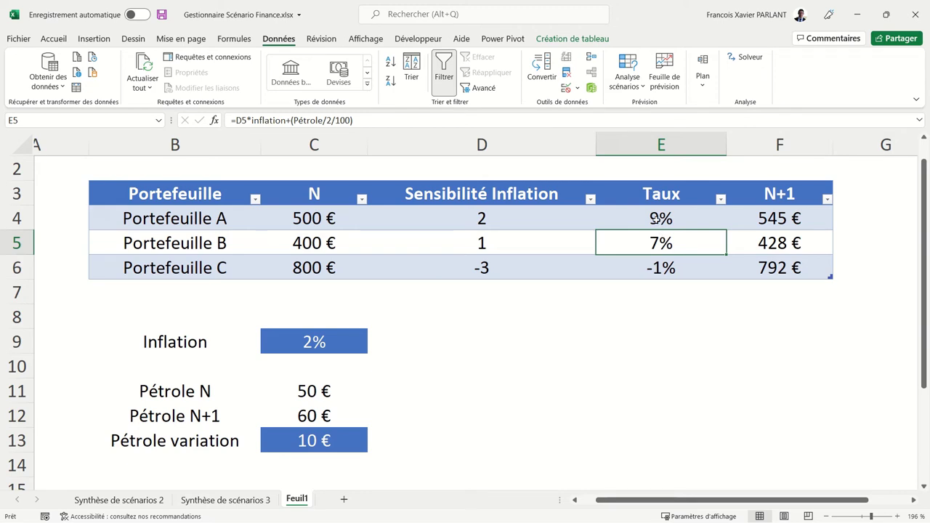
Confirm E4's Taux formula =D4*inflation+(Pétrole/2/100), yielding 9% and N+1 of 545 €.
double_click(681, 216)
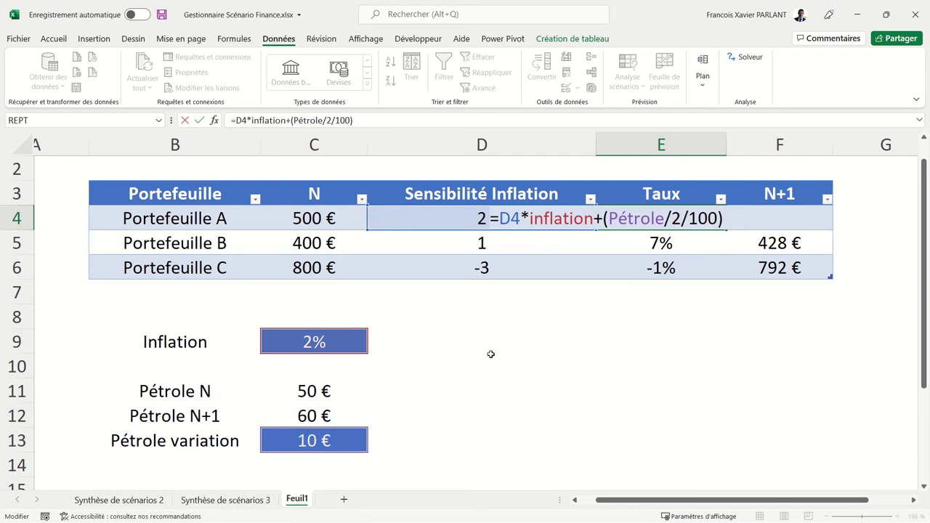
key(ctrl+Return)
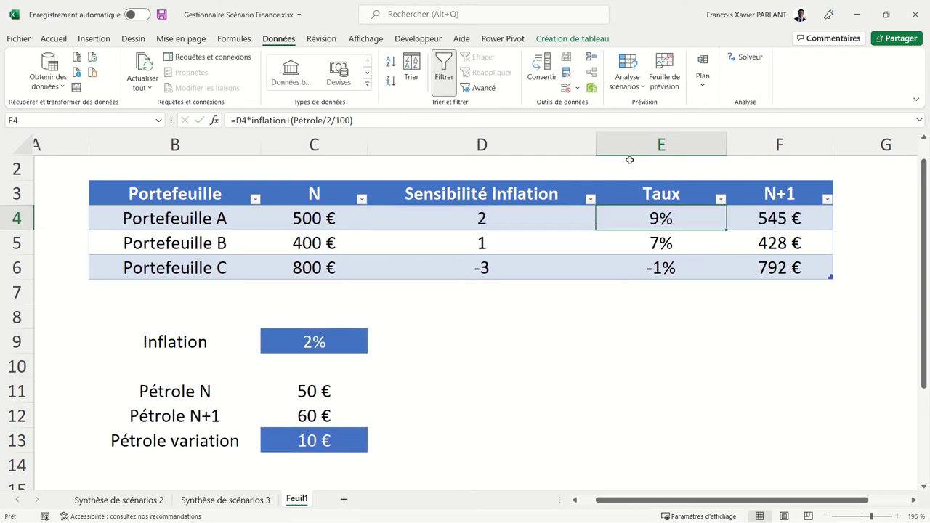
Rename Inflation faible to 'Inflation faible pétrol faible' and add C13 as a changing cell.
click(631, 90)
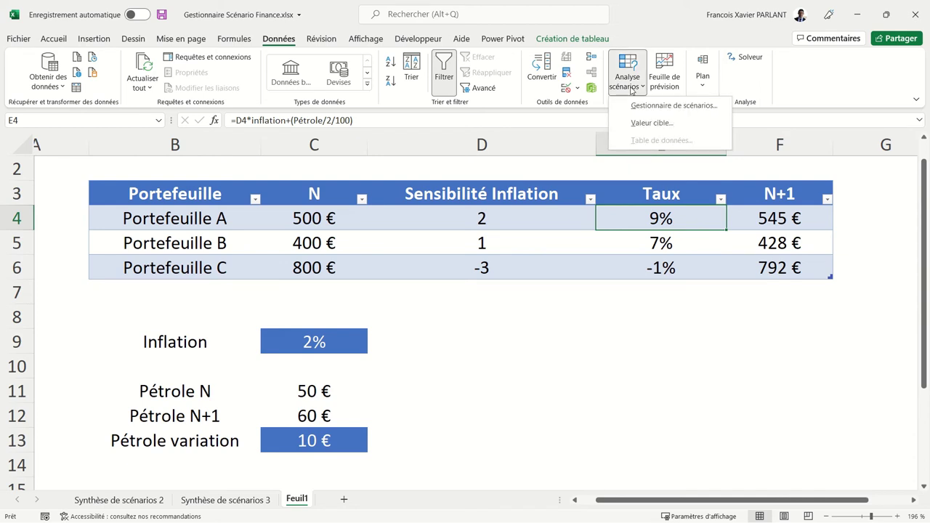
click(630, 104)
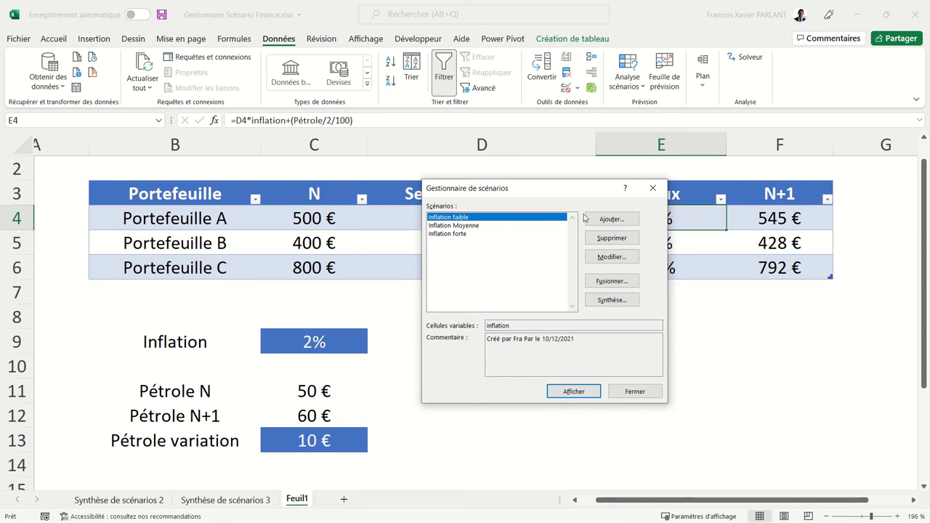
click(612, 258)
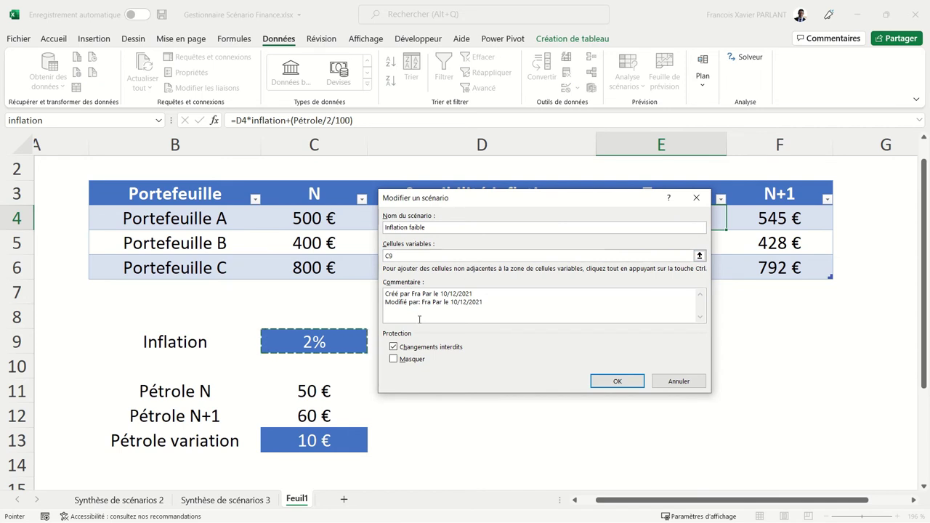
ctrl+click(342, 440)
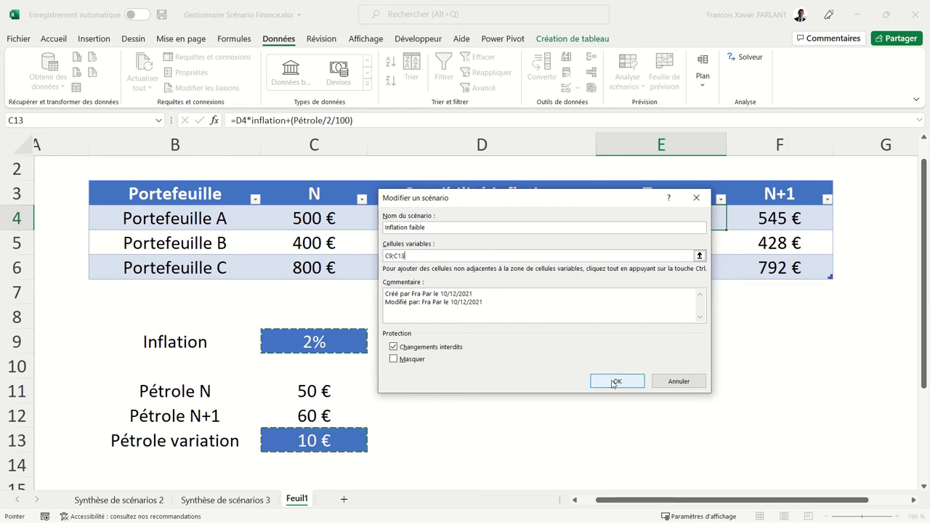
click(516, 227)
text(pe)
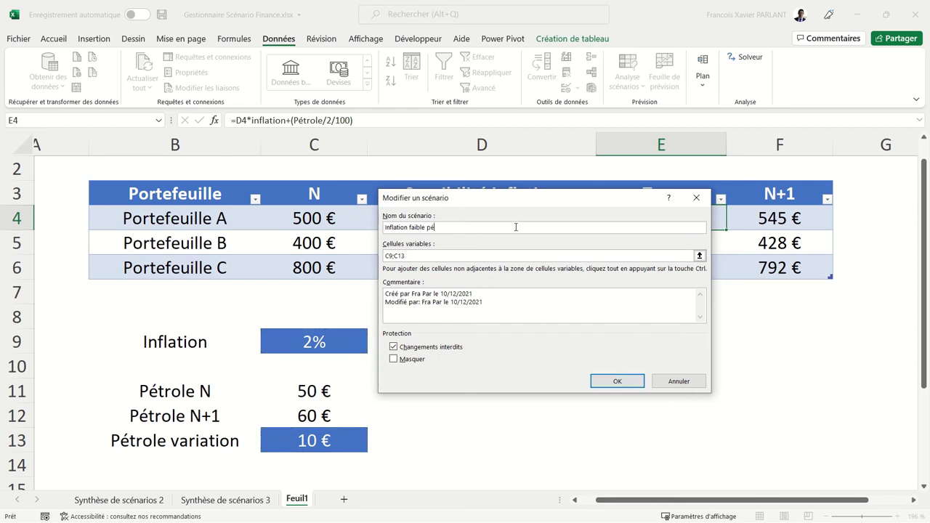
text(trol fail)
click(611, 382)
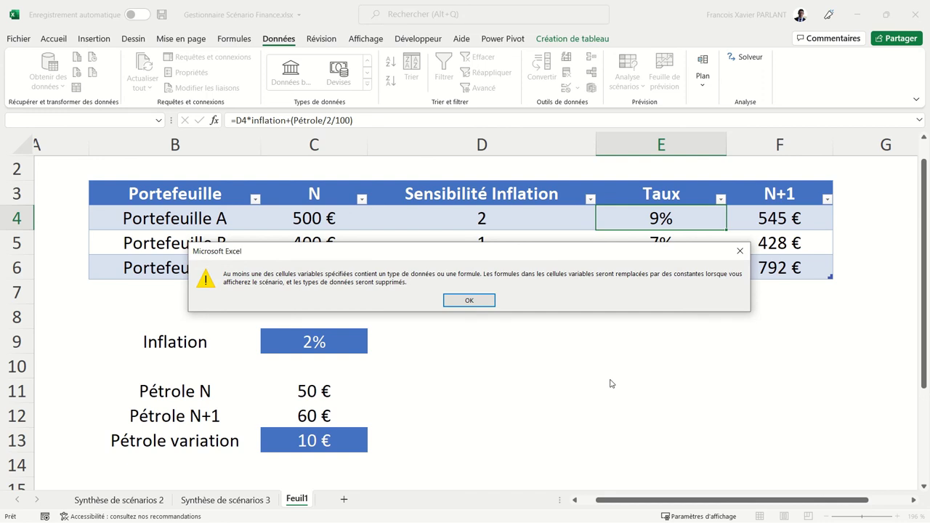
Dismiss the formula warning and save the scenario with Pétrole set to 0 (inflation stays 0,01).
click(468, 300)
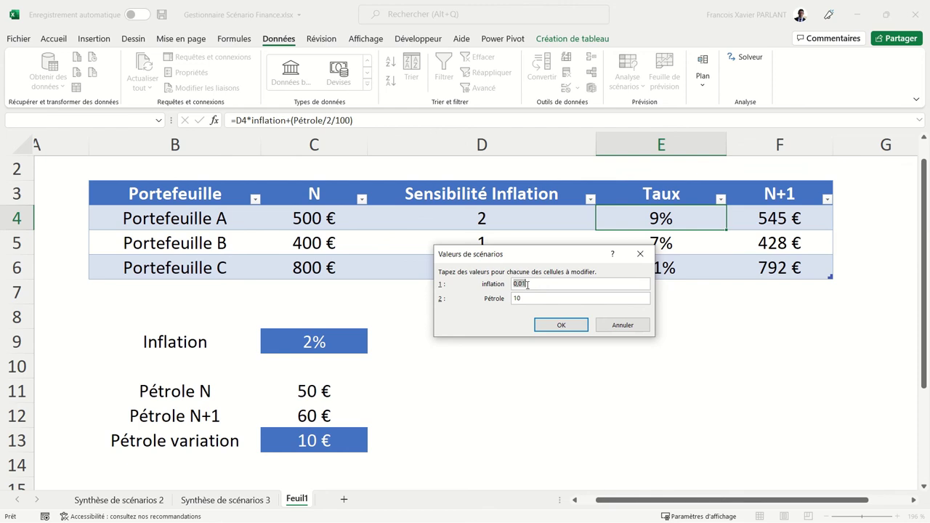
click(537, 294)
text(0)
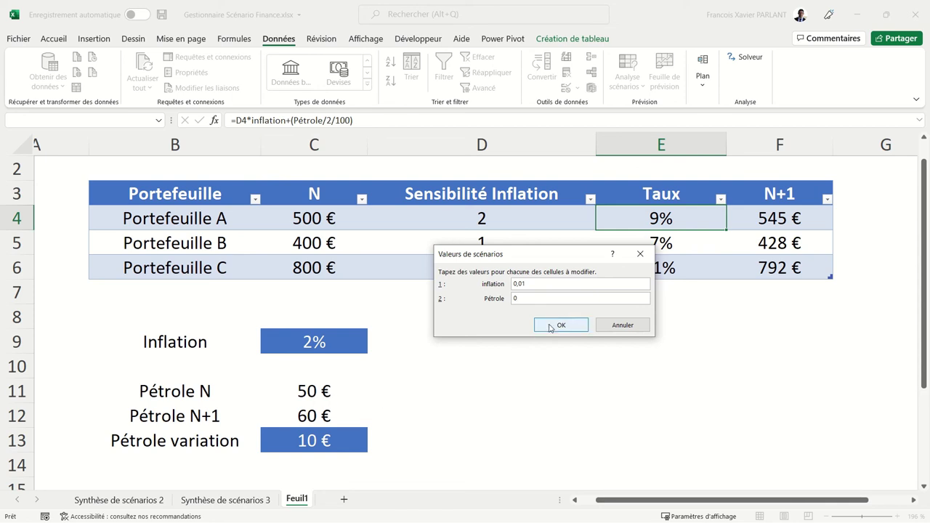
click(550, 326)
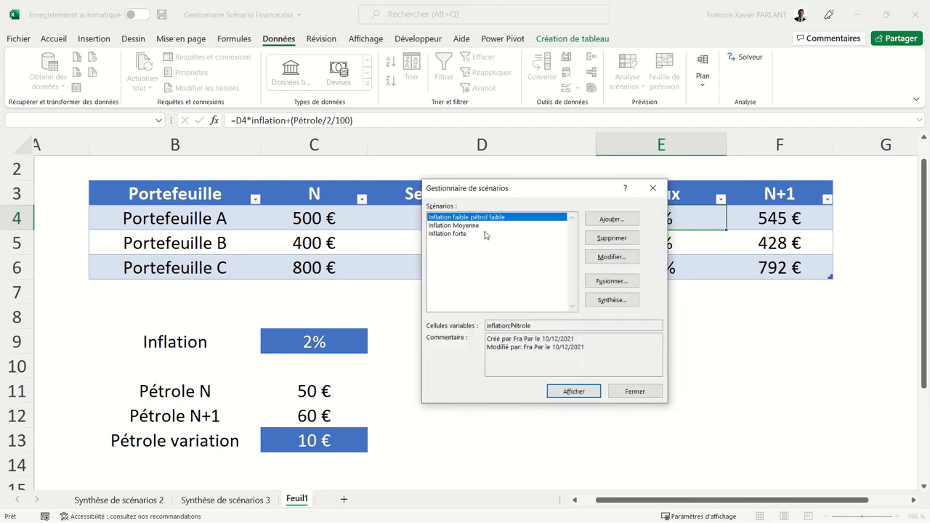
click(484, 226)
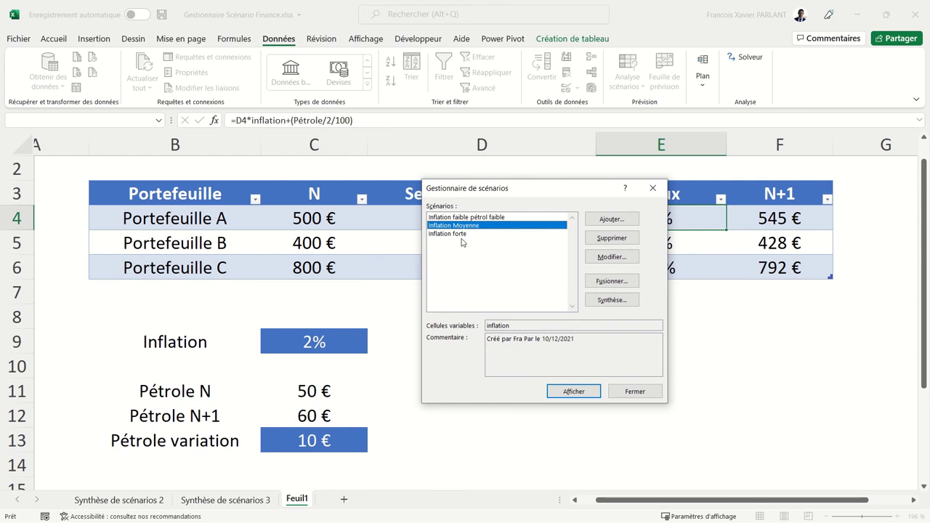